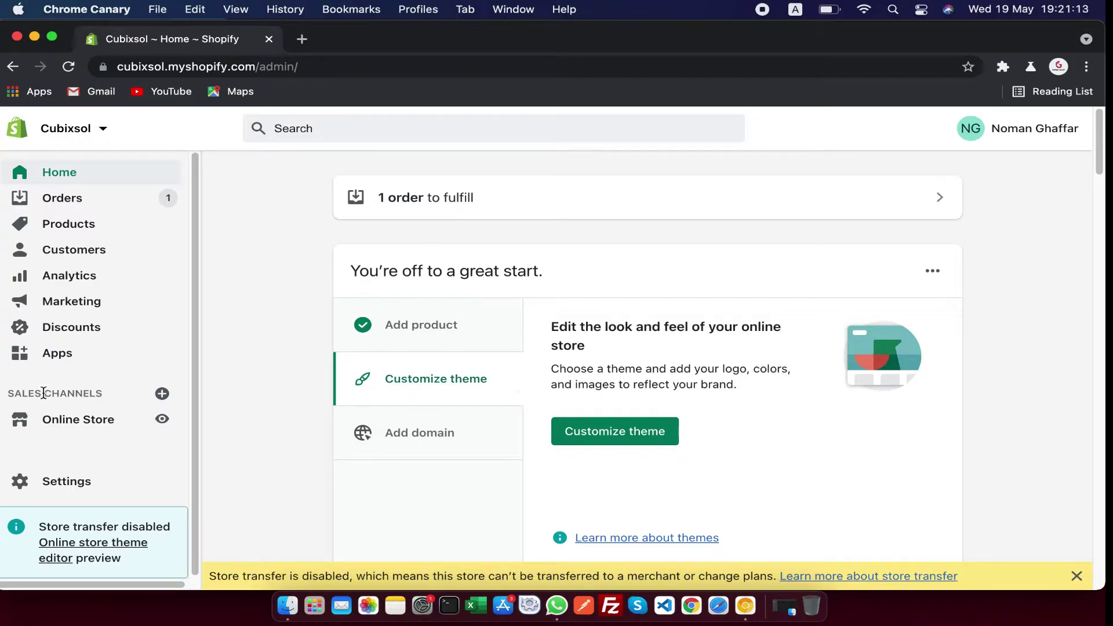
Email a downloaded copy of the Debut theme files from the Themes page
left_click(49, 422)
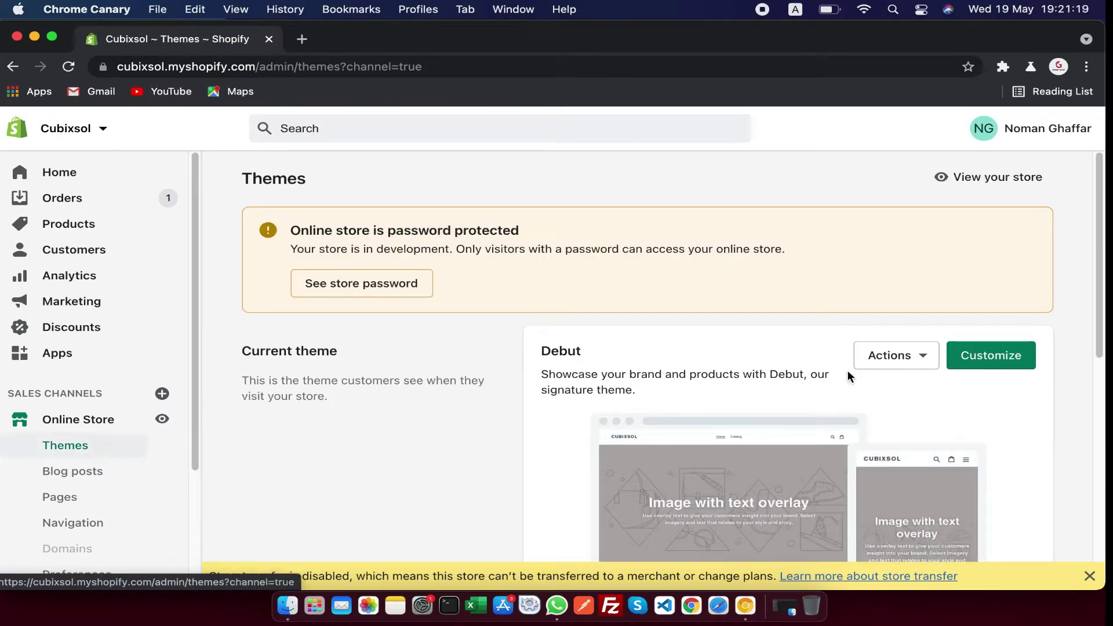
left_click(915, 364)
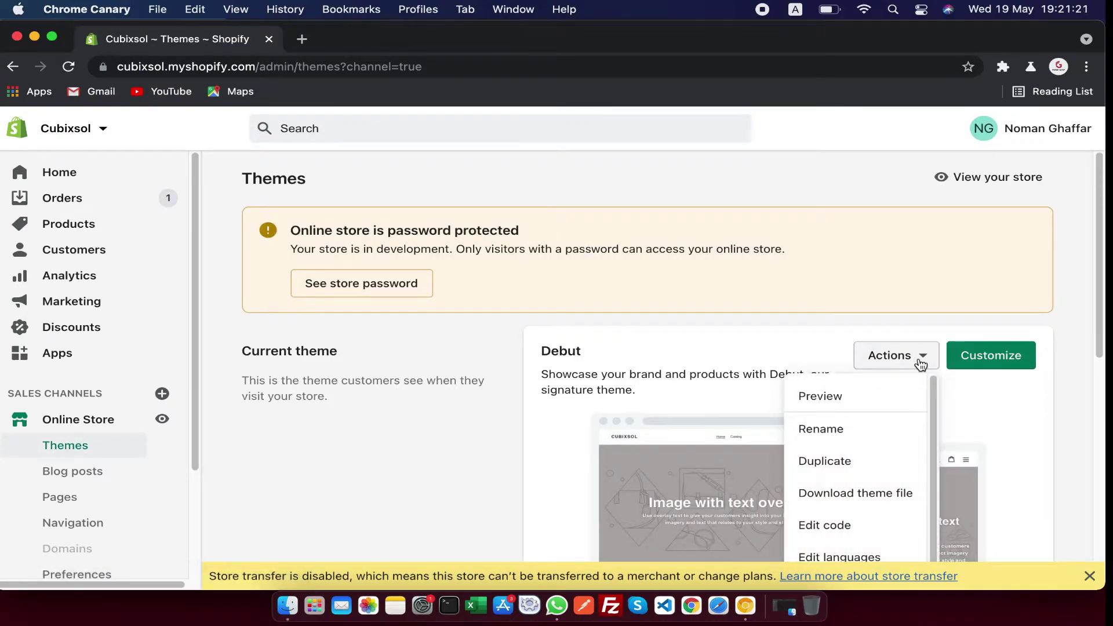
scroll(919, 363, "down", 2)
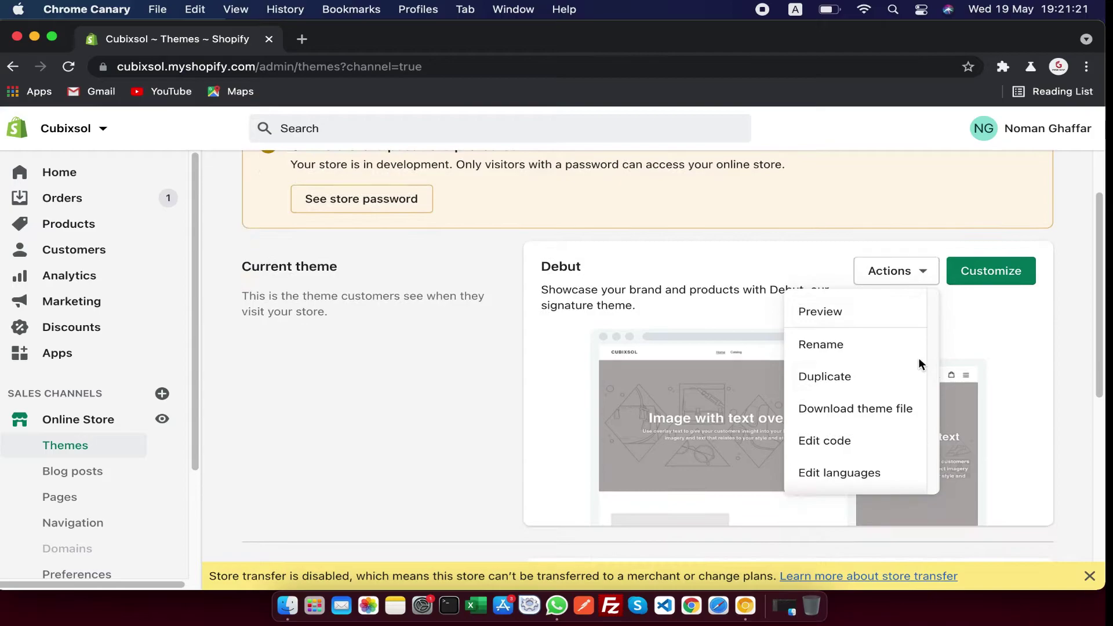
left_click(859, 410)
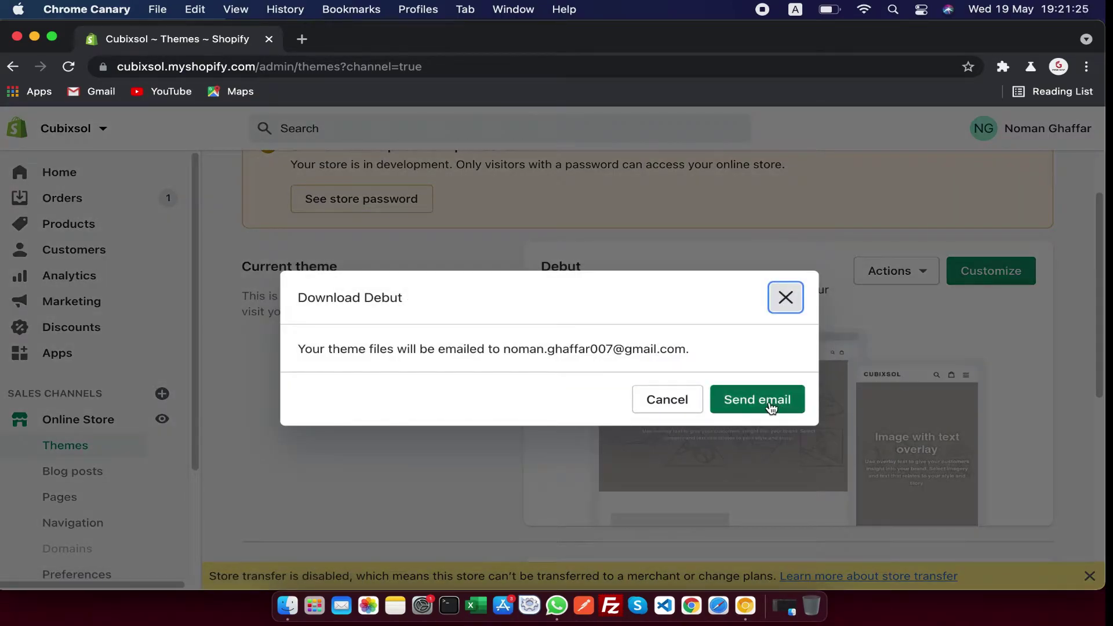
left_click(770, 401)
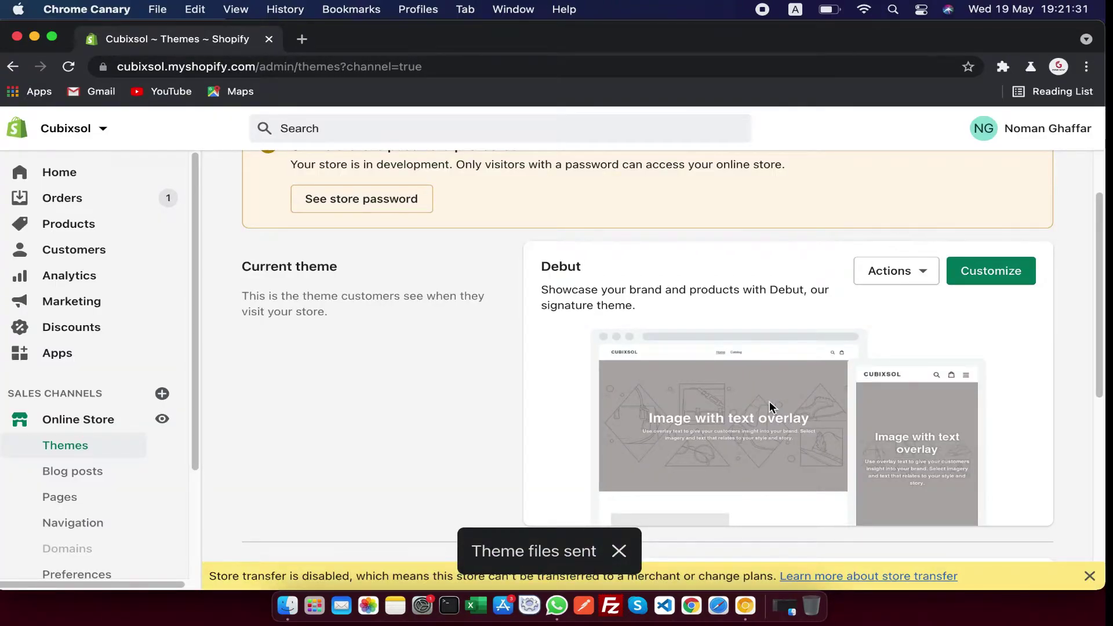
scroll(467, 370, "up", 2)
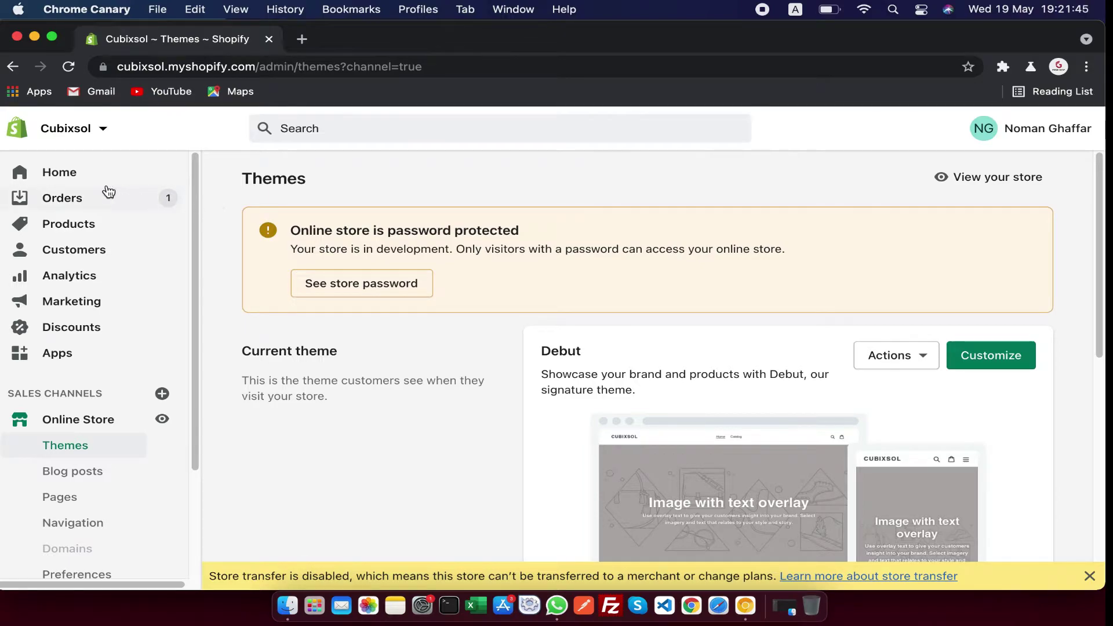
Export all products from the Products list as a CSV for Excel
left_click(105, 223)
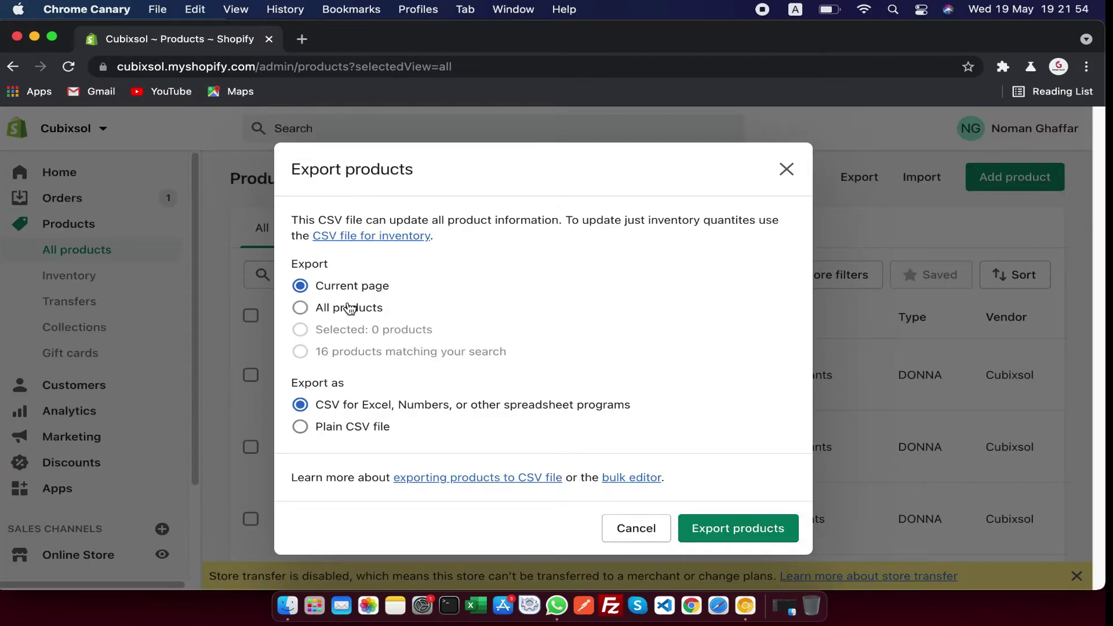
left_click(348, 309)
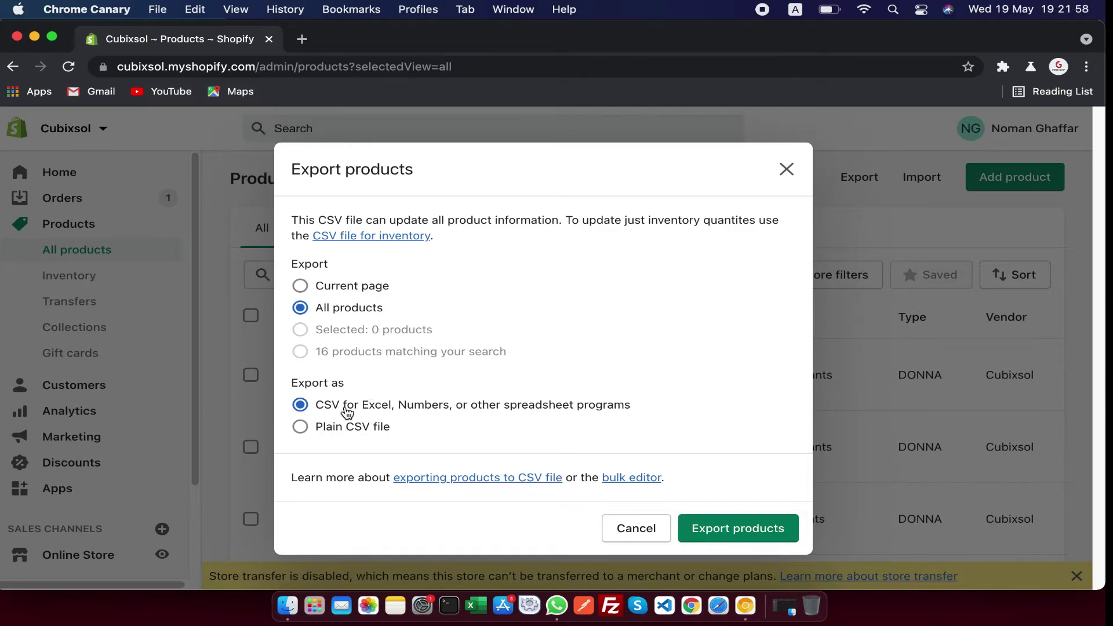
left_click(719, 528)
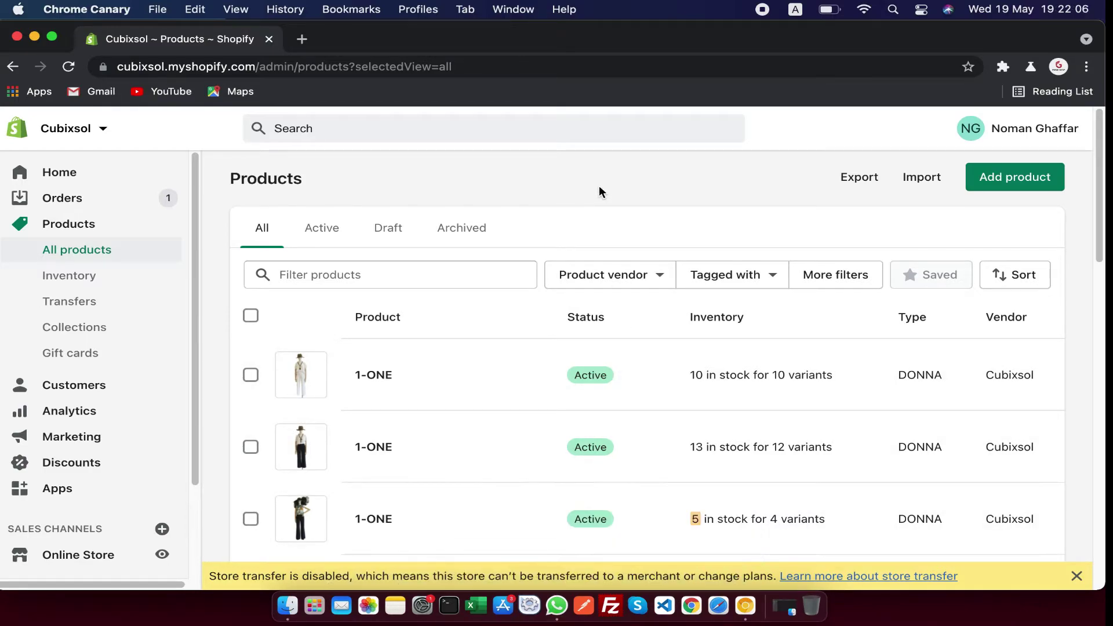
Export all orders from the Orders list as a CSV file
left_click(78, 201)
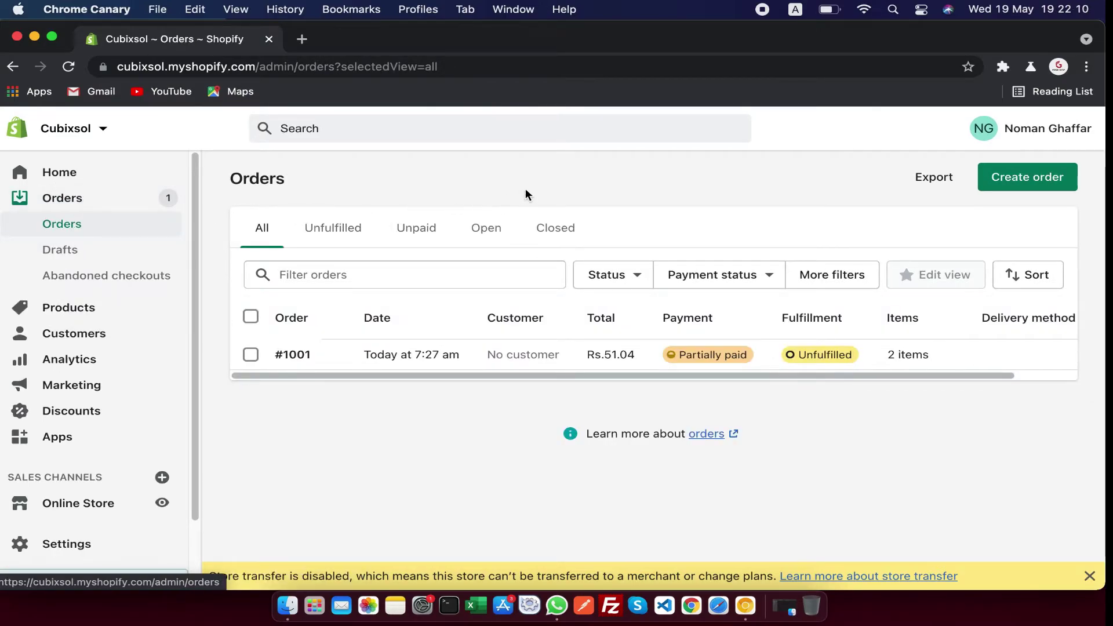
left_click(934, 180)
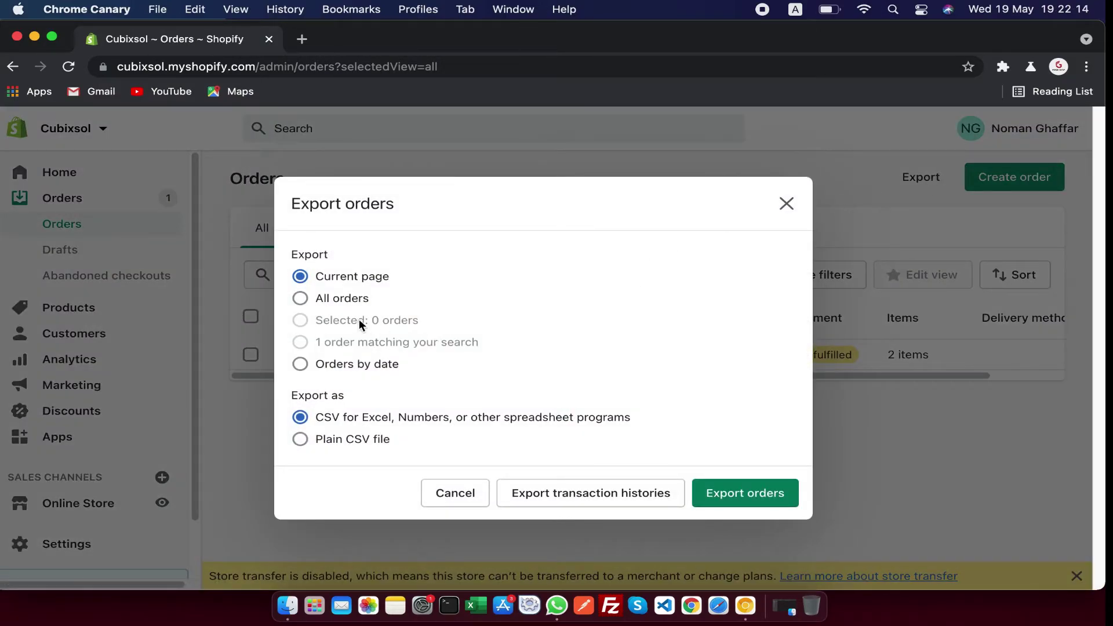
left_click(323, 298)
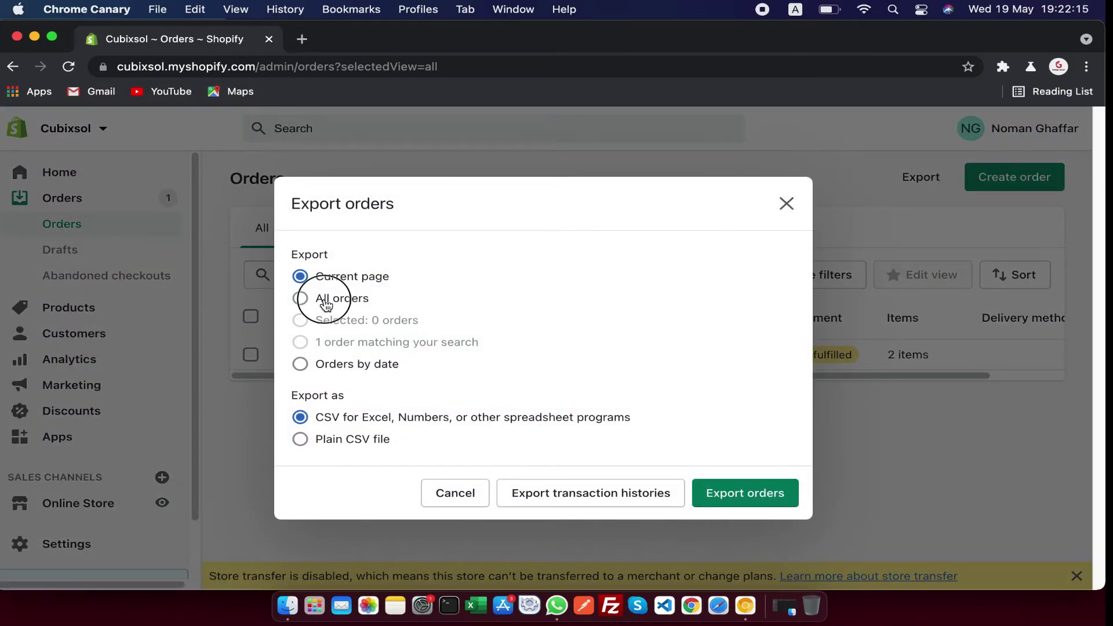
left_click(721, 494)
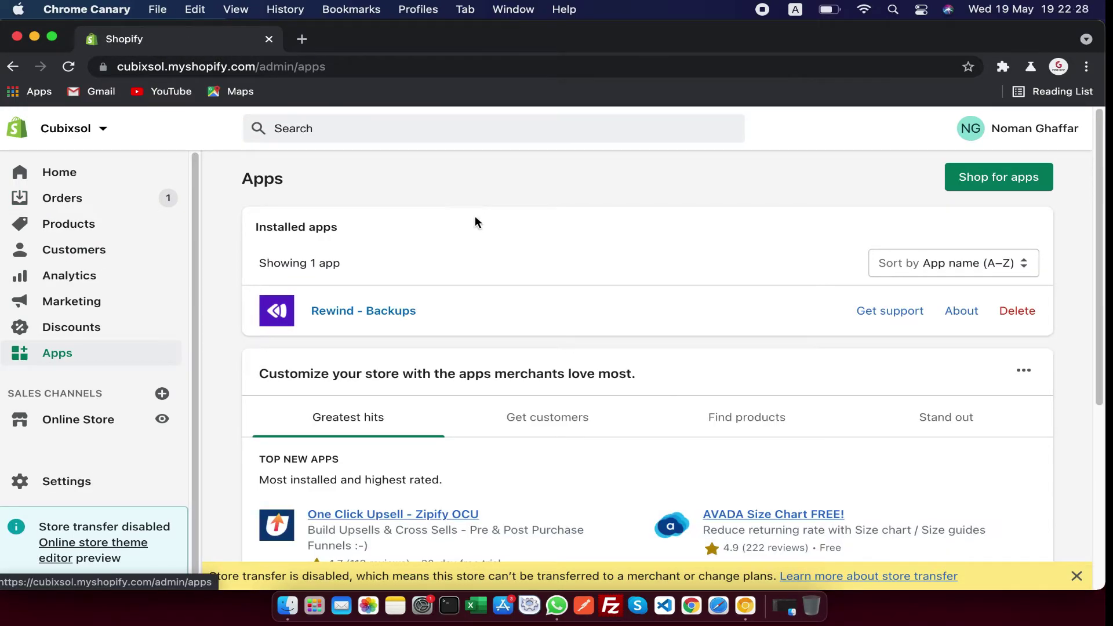
Open the installed Rewind - Backups app, then return to the Shopify admin tab
left_click(347, 314)
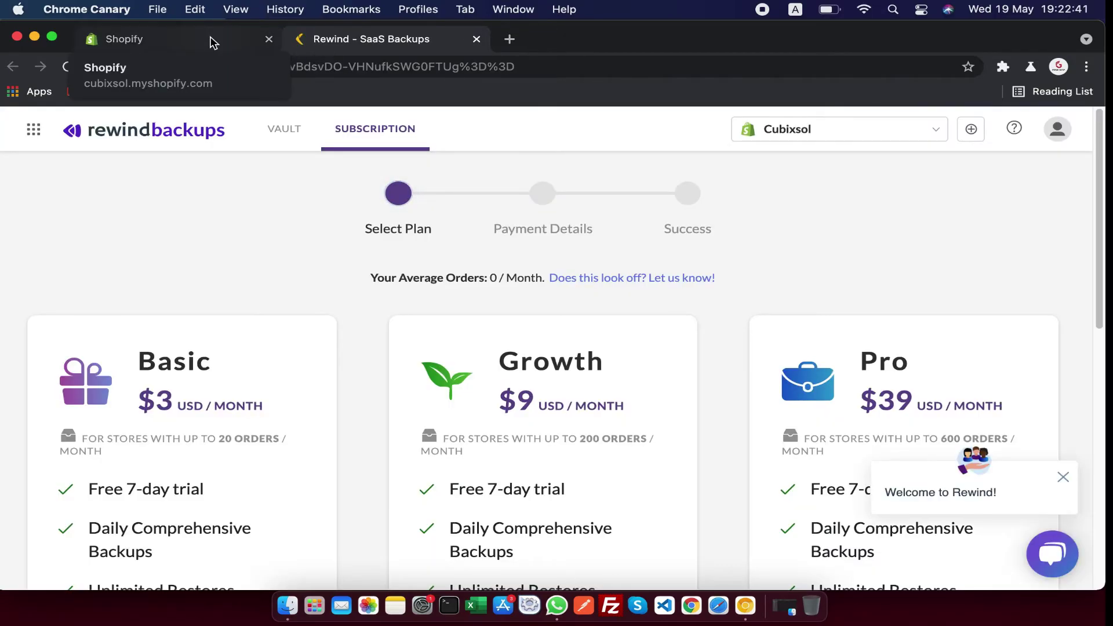
left_click(210, 35)
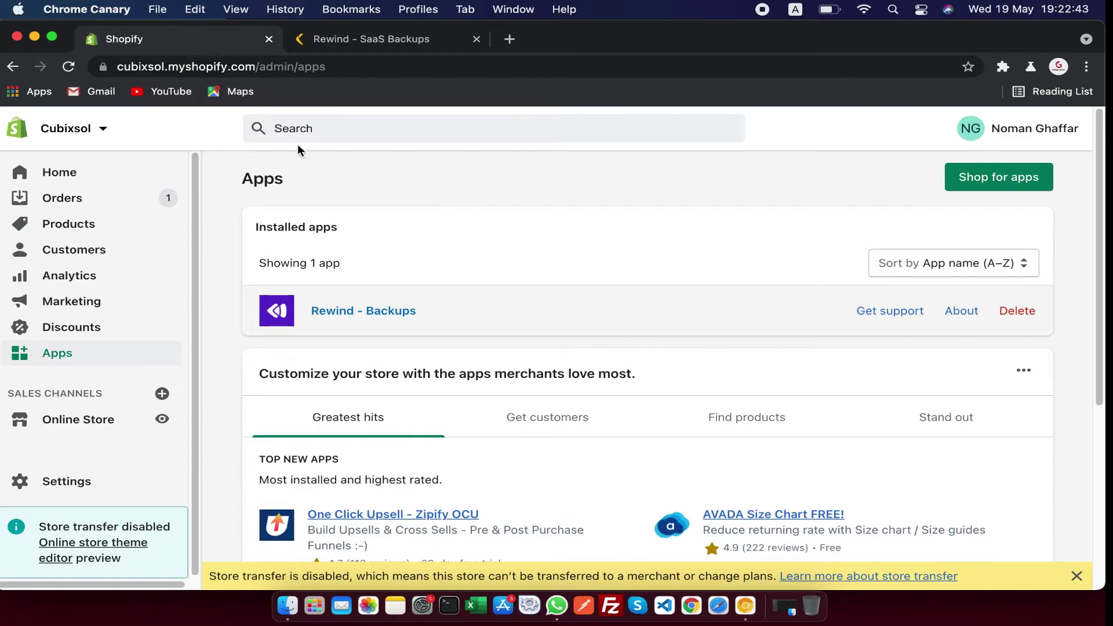
scroll(499, 270, "down", 2)
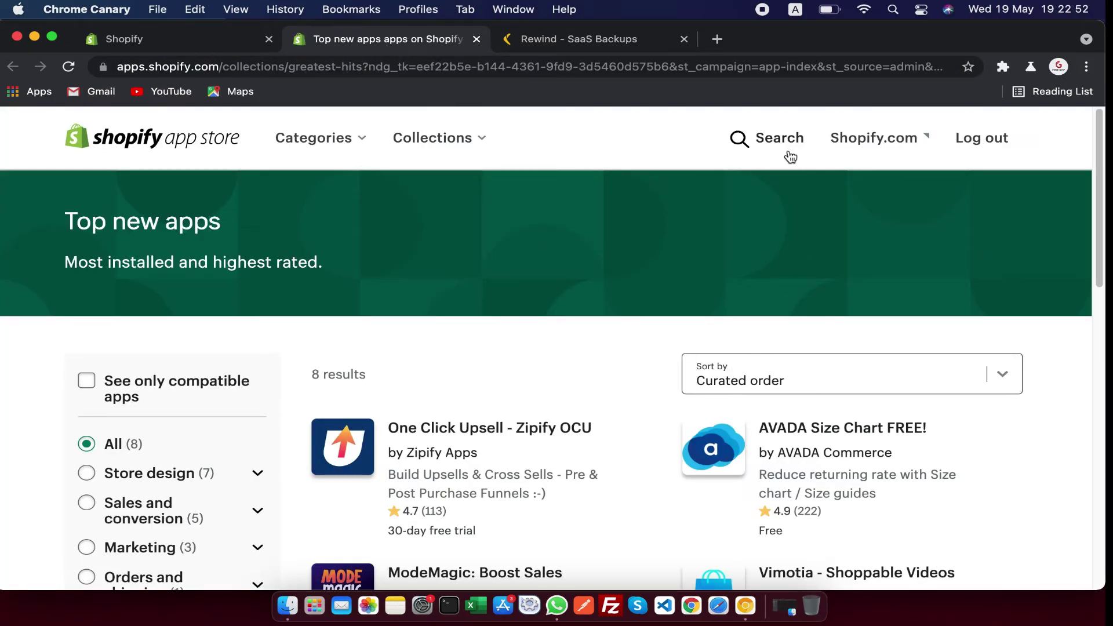
Search the App Store for 'rewind backups'
left_click(790, 157)
type("re")
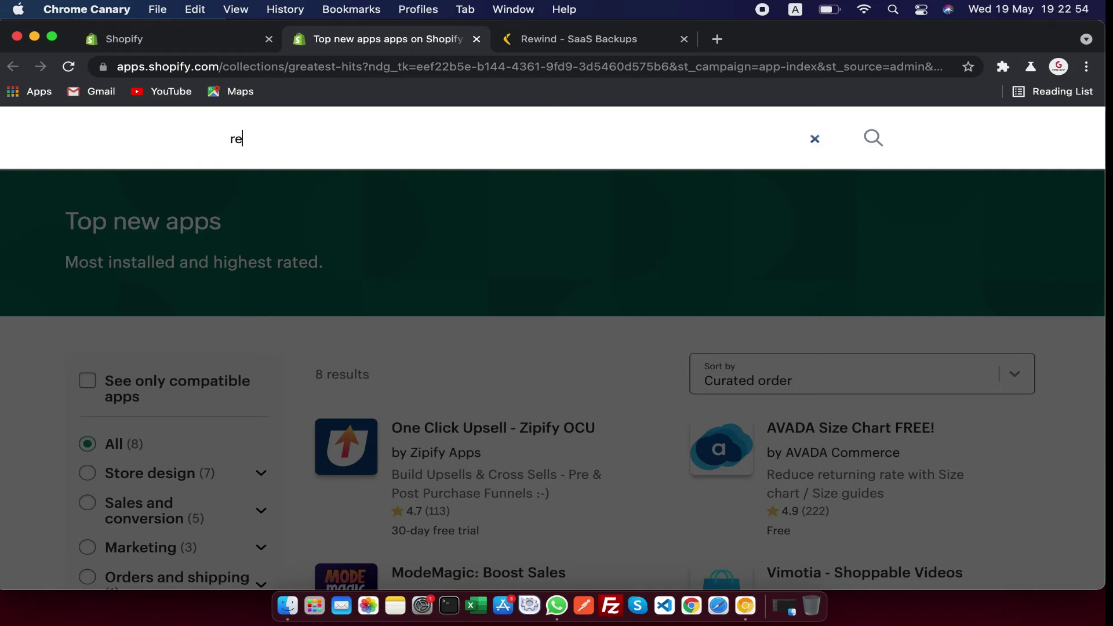
type("win")
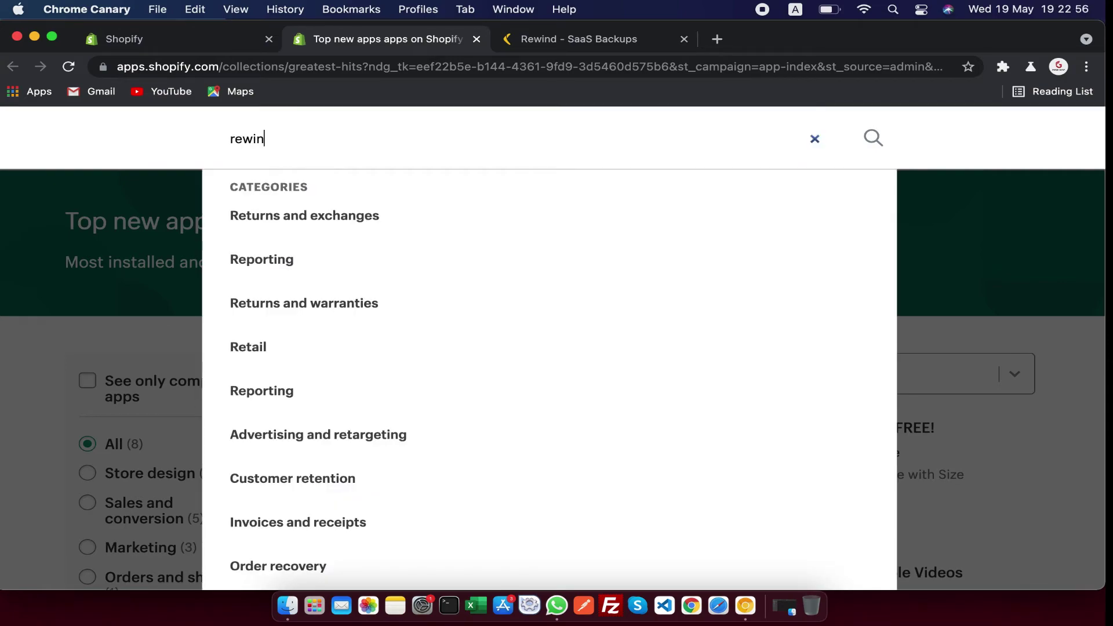
type("d backups")
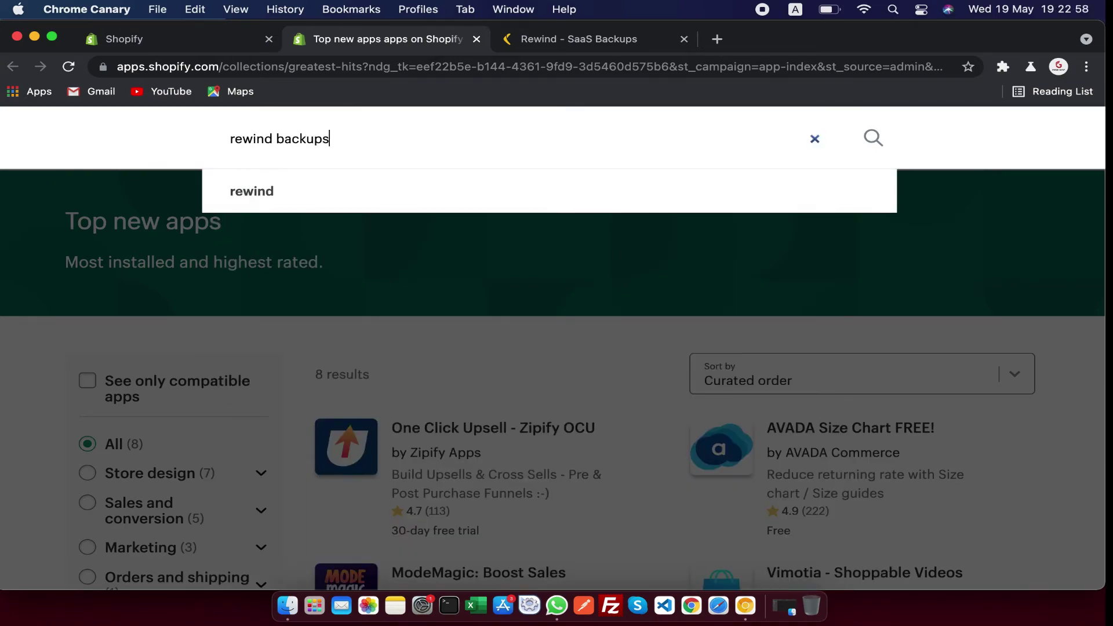
key("Return")
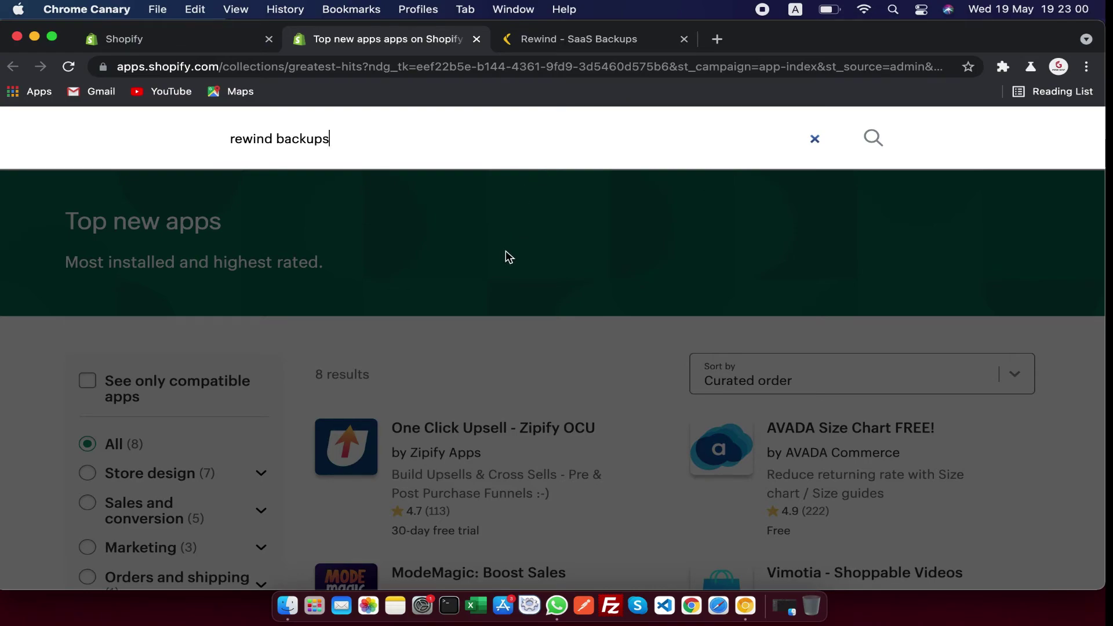
key("Return")
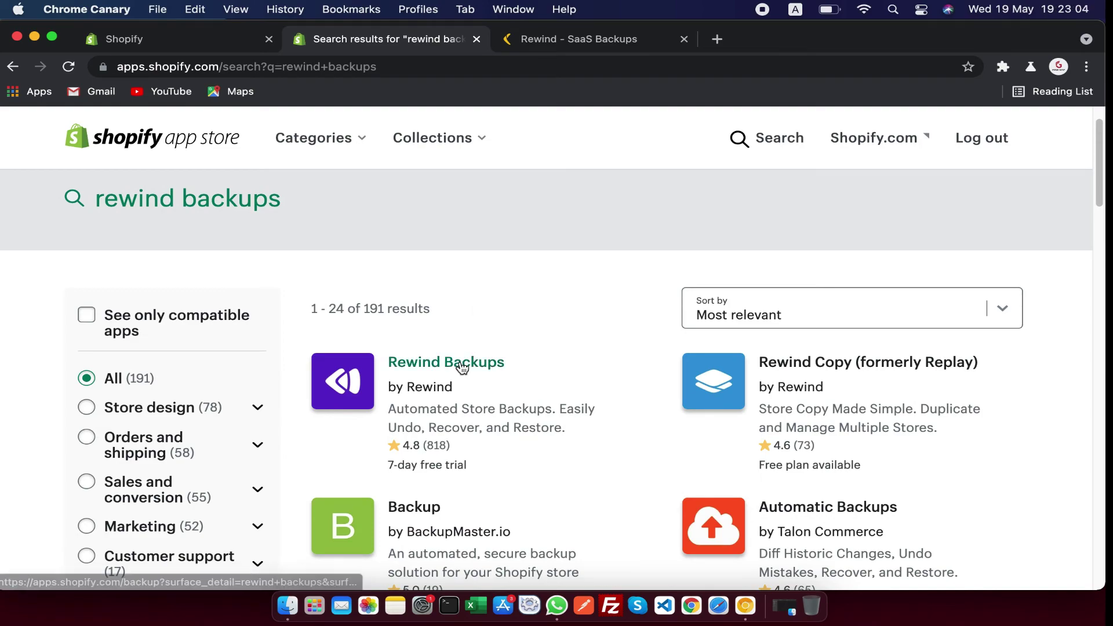
Open the Rewind Backups listing from the results and choose Add app
left_click(461, 368)
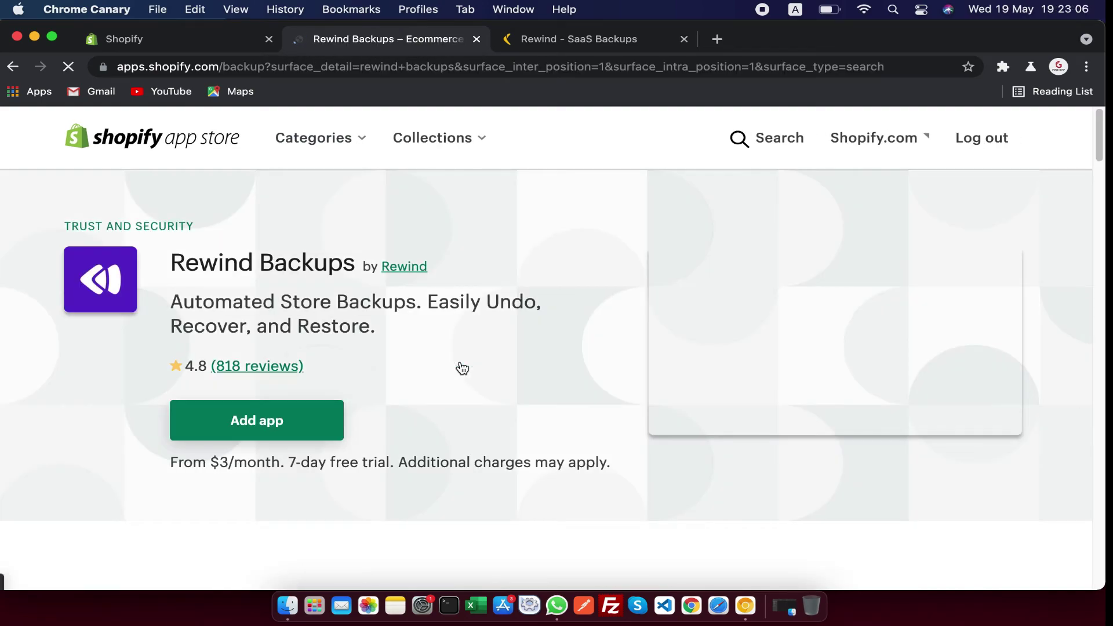
left_click(309, 422)
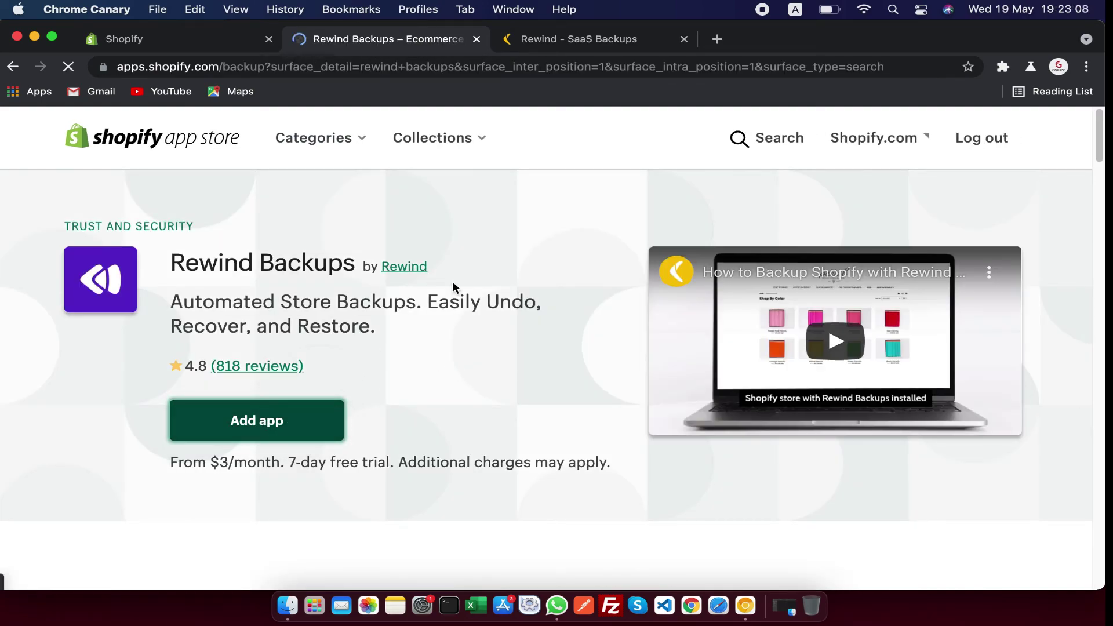